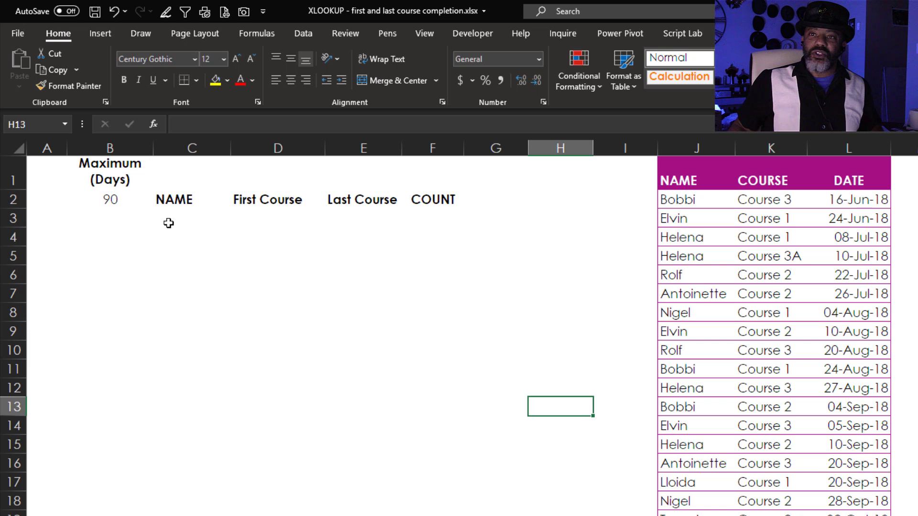
Step: Enter =UNIQUE(Table1[NAME]) in C3 to spill the 14 distinct names, Bobbi through Louis
click(169, 222)
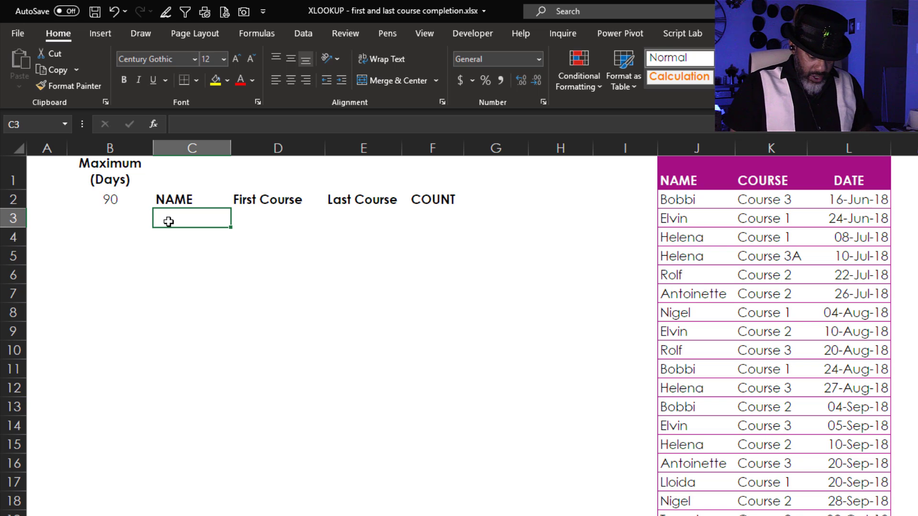
text(=uni)
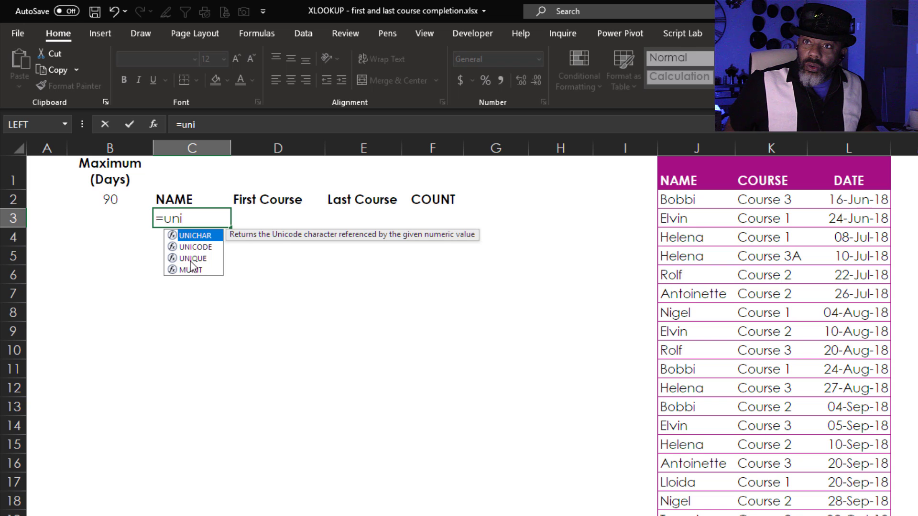
double_click(195, 258)
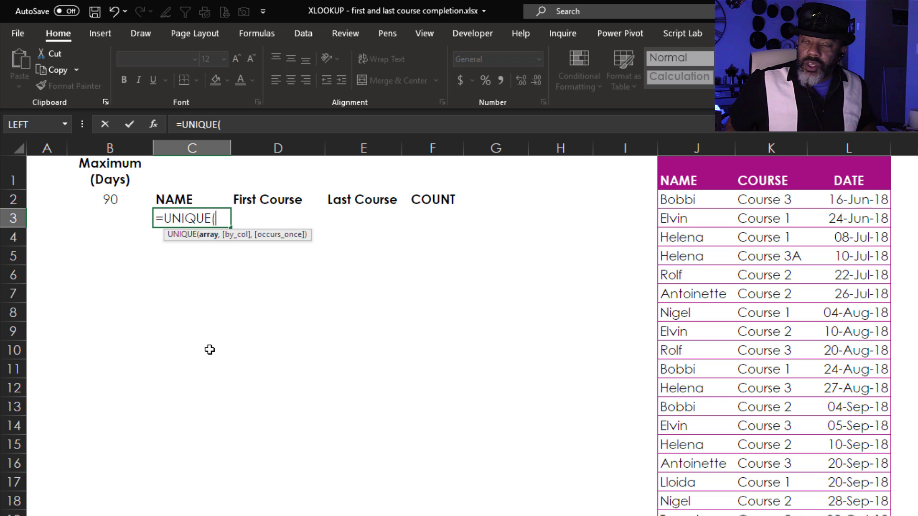
click(691, 155)
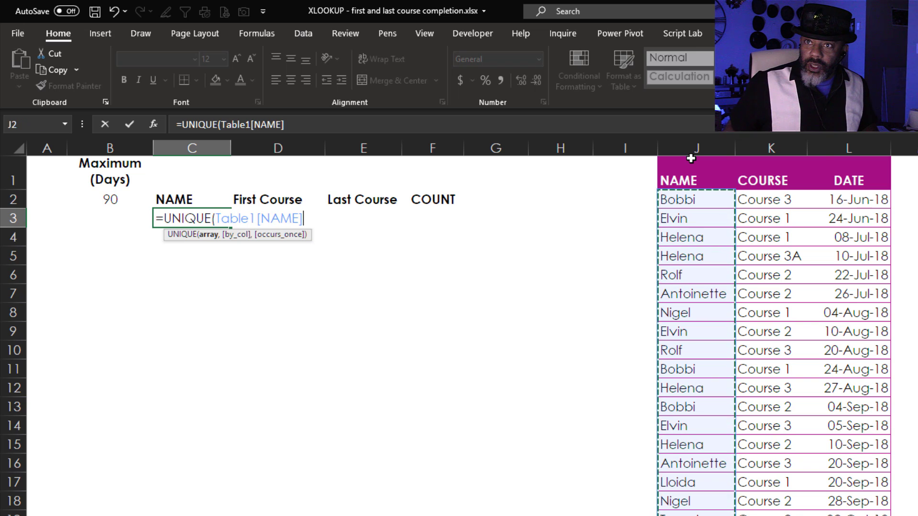
key(Return)
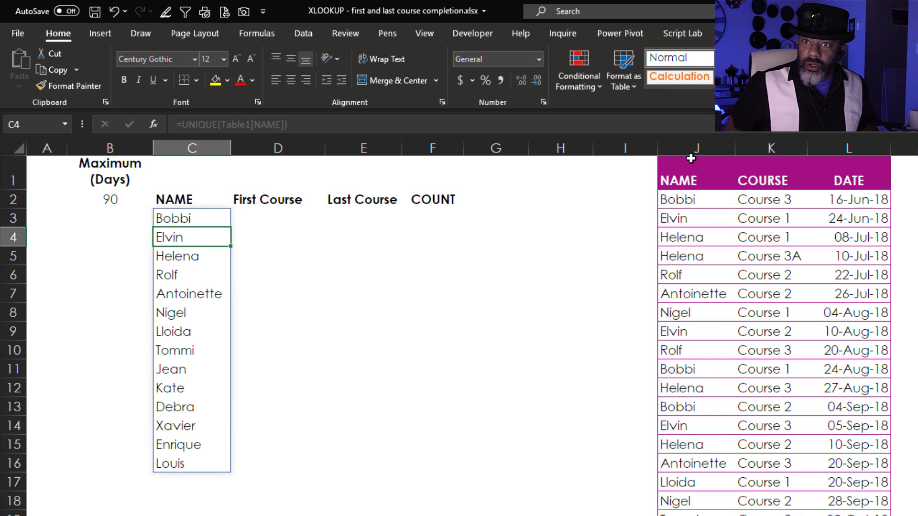
click(263, 218)
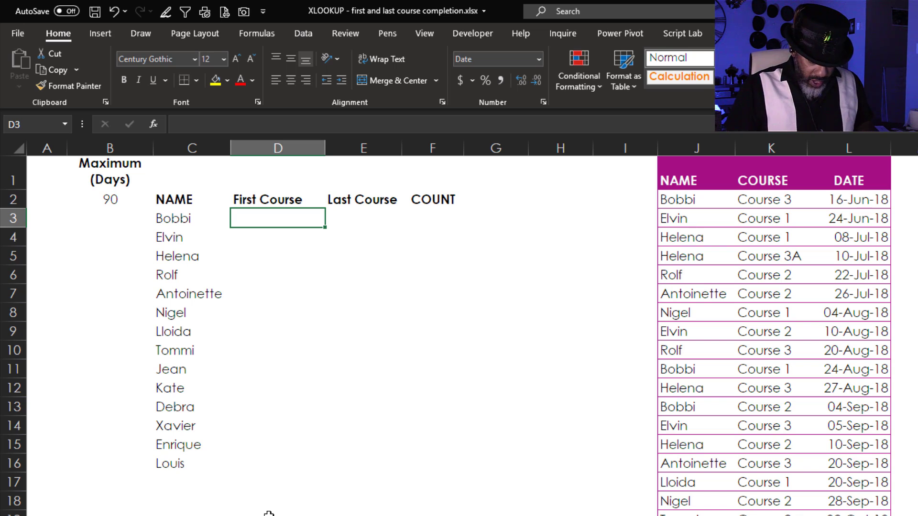
Step: Enter =XLOOKUP(C3,Table1[NAME],Table1[DATE],) in D3, returning Bobbi's first date 16-Jun-18
text(=xl)
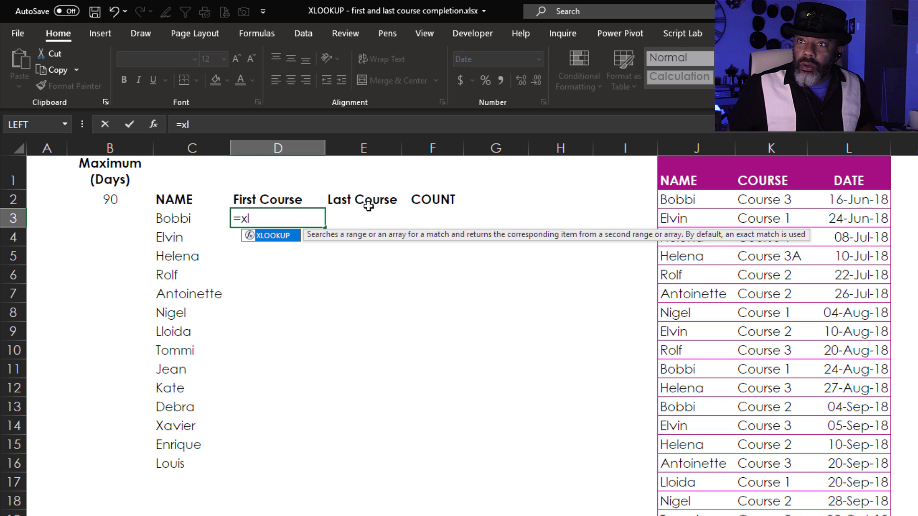
double_click(275, 236)
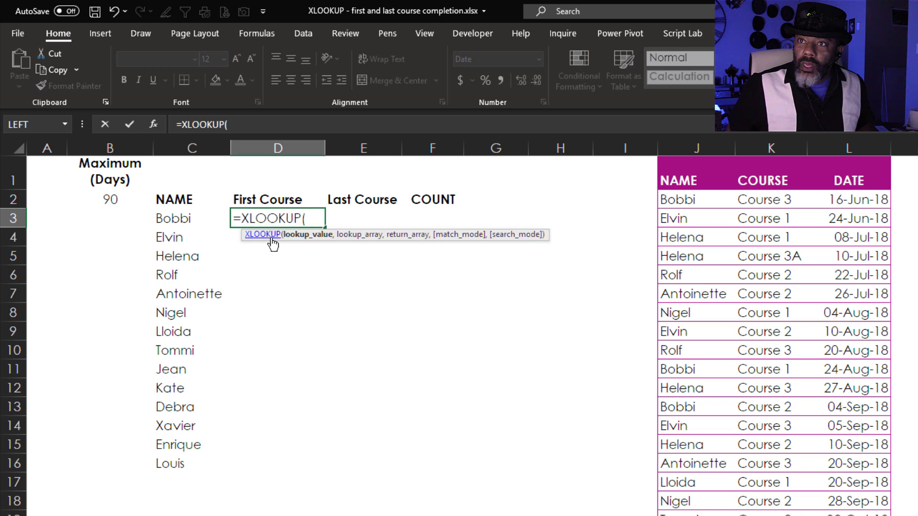
click(173, 218)
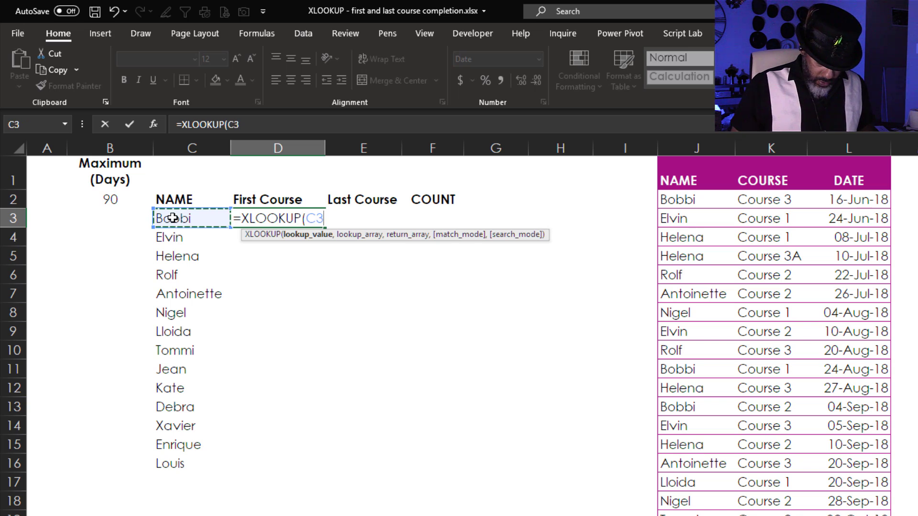
text(,)
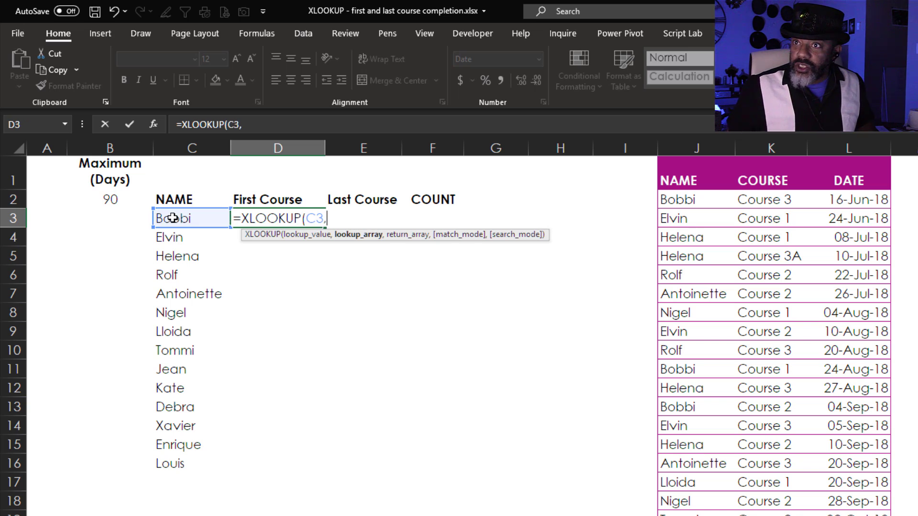
click(679, 158)
text(,)
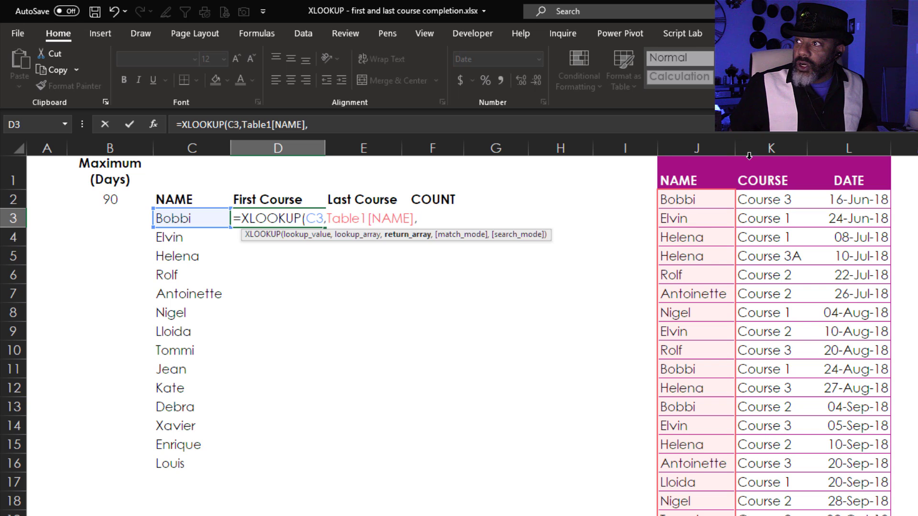
click(841, 158)
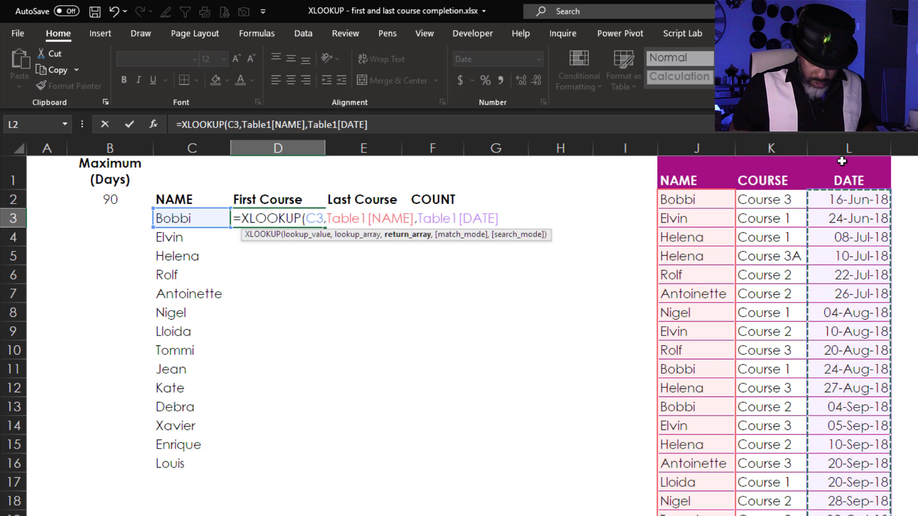
text(,)
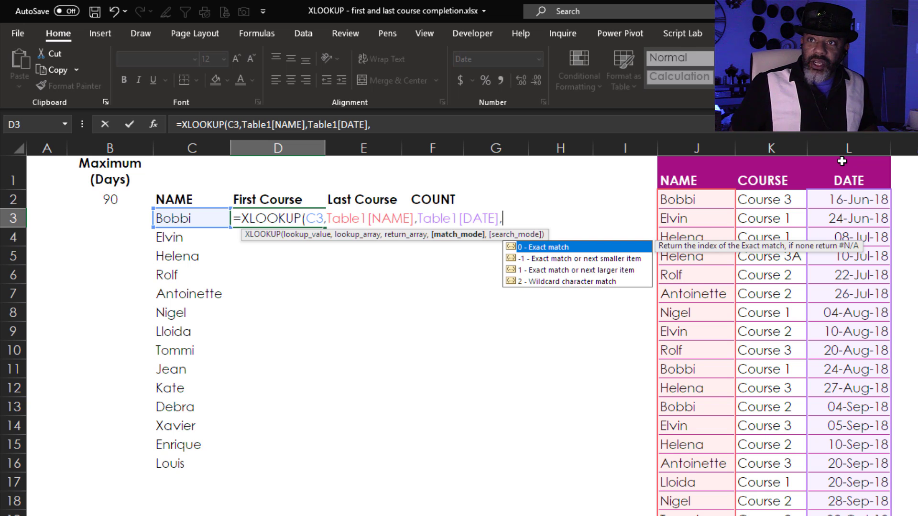
key(Return)
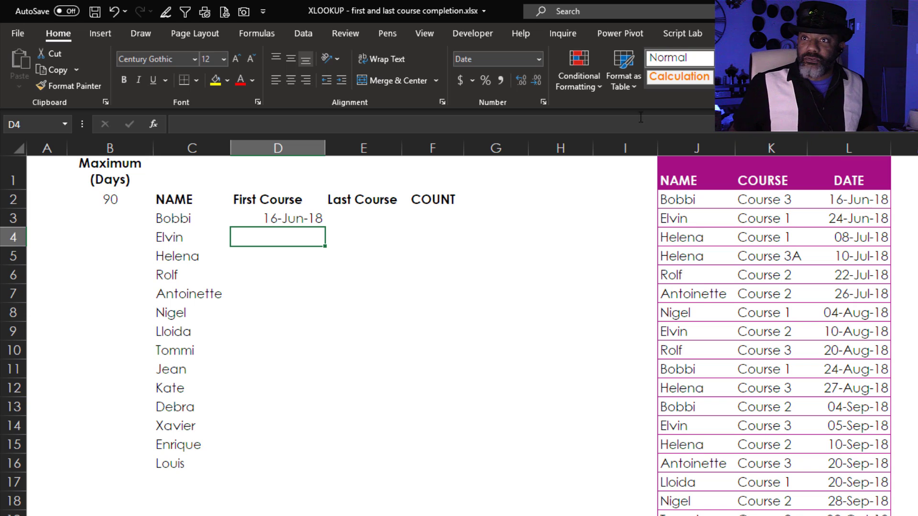
Step: Change D3's lookup value to C3# so First Course dates spill for all 14 names
click(260, 219)
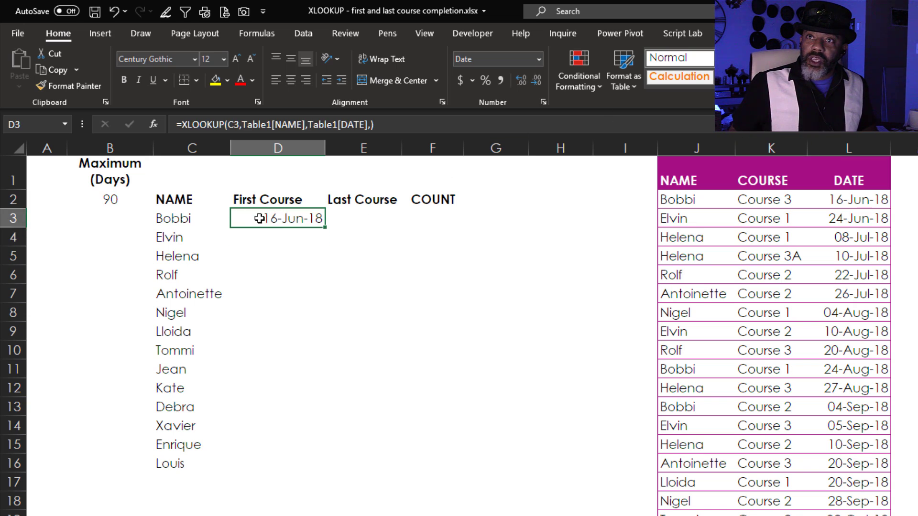
click(240, 125)
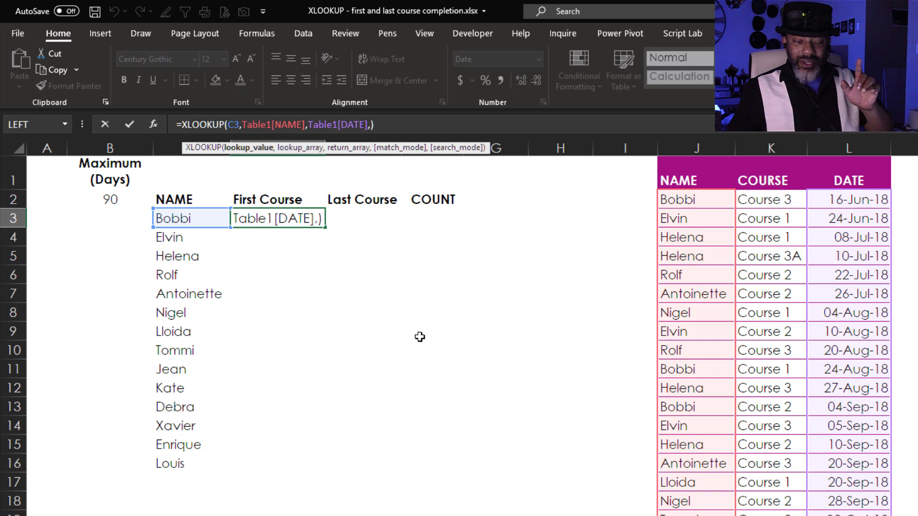
text(#)
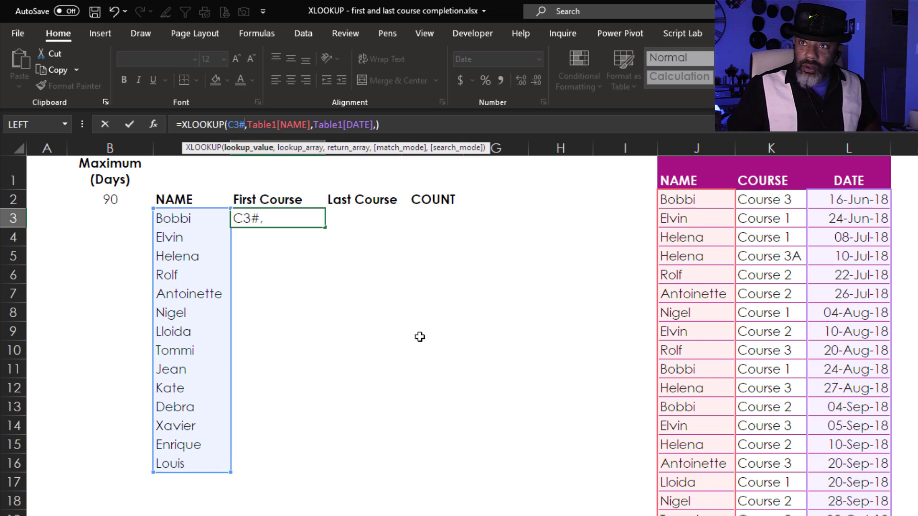
key(Return)
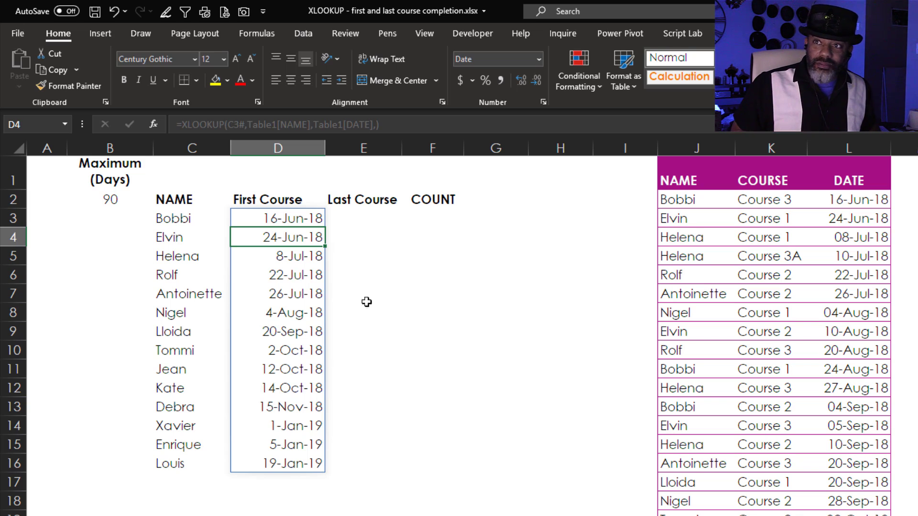
click(354, 214)
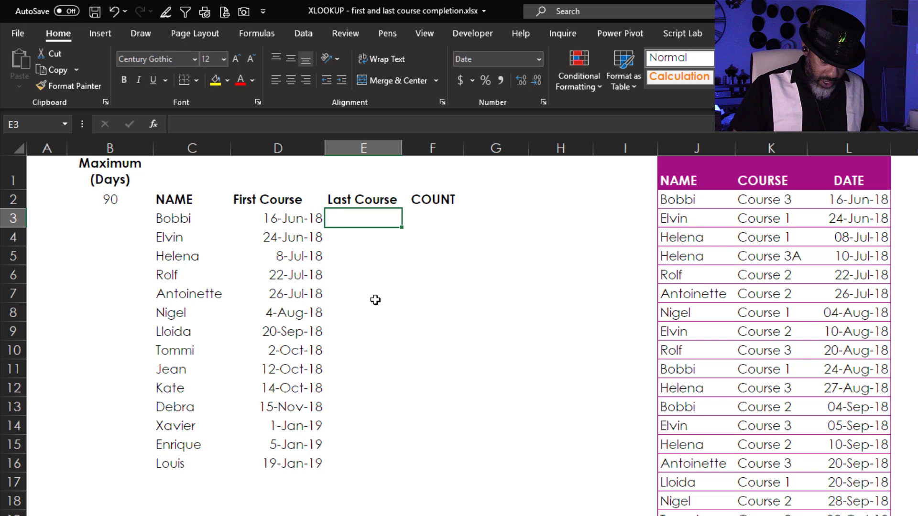
Step: Enter =XLOOKUP(C3#,Table1[NAME],Table1[DATE],,-1) in E3 to spill each name's last course date
text(=x)
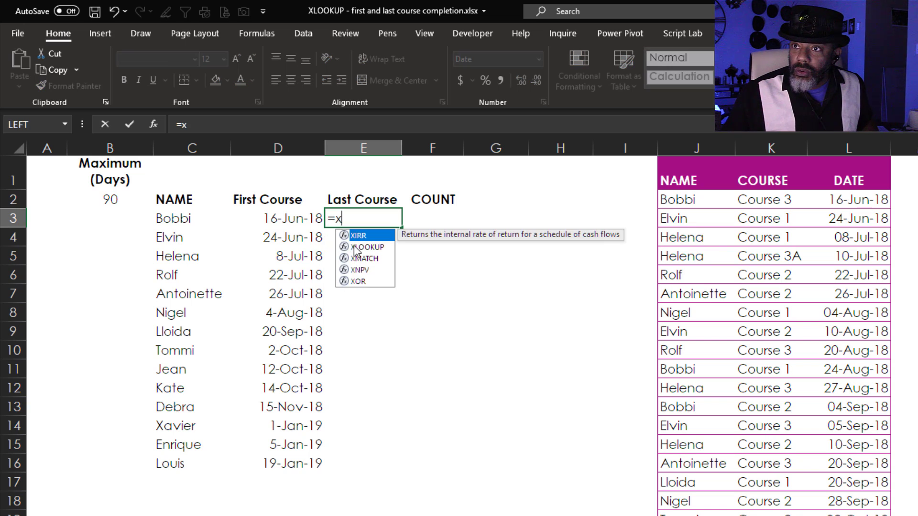
double_click(354, 246)
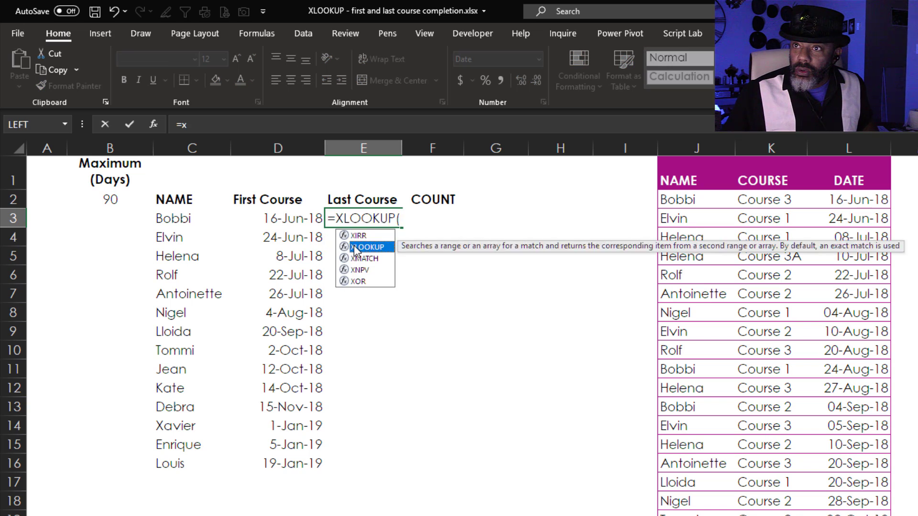
click(179, 219)
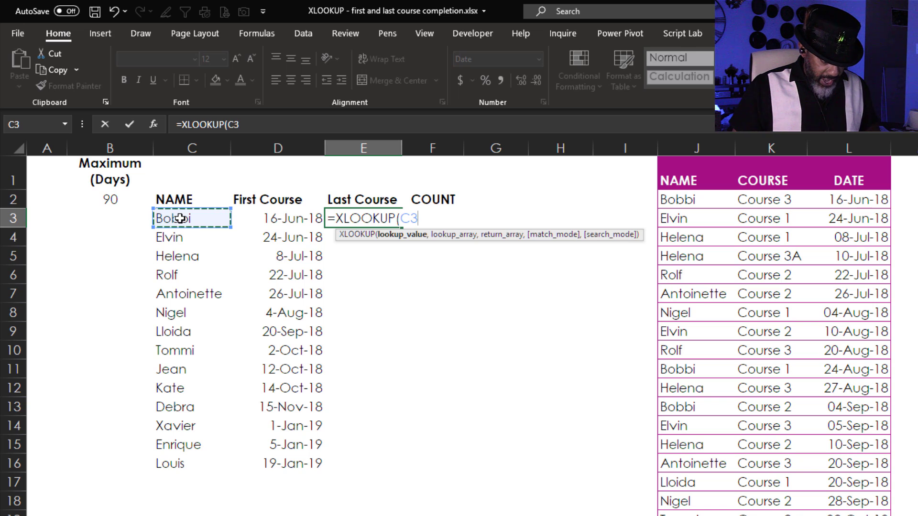
text(#,)
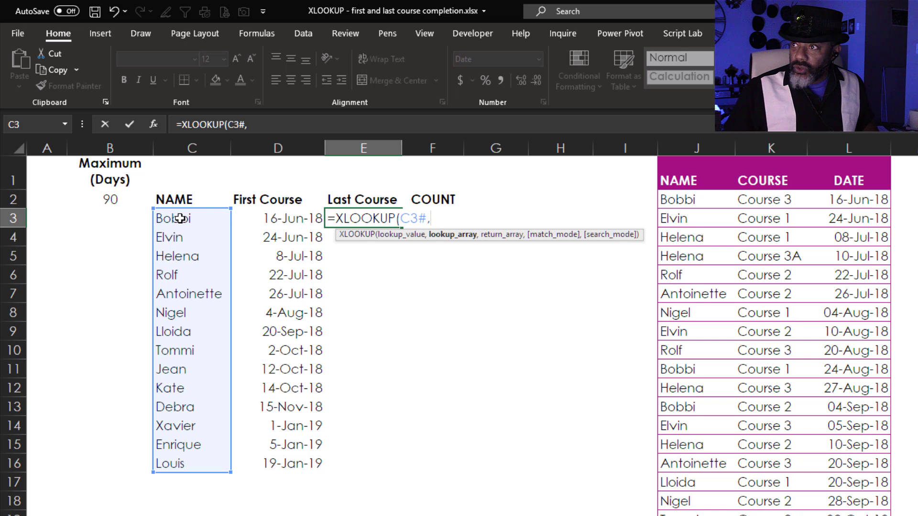
click(683, 160)
text(,)
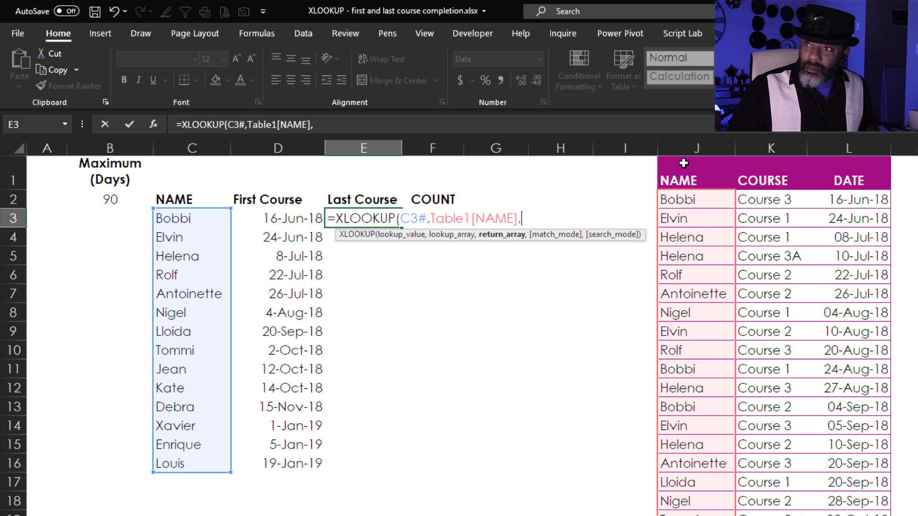
click(850, 161)
text(,)
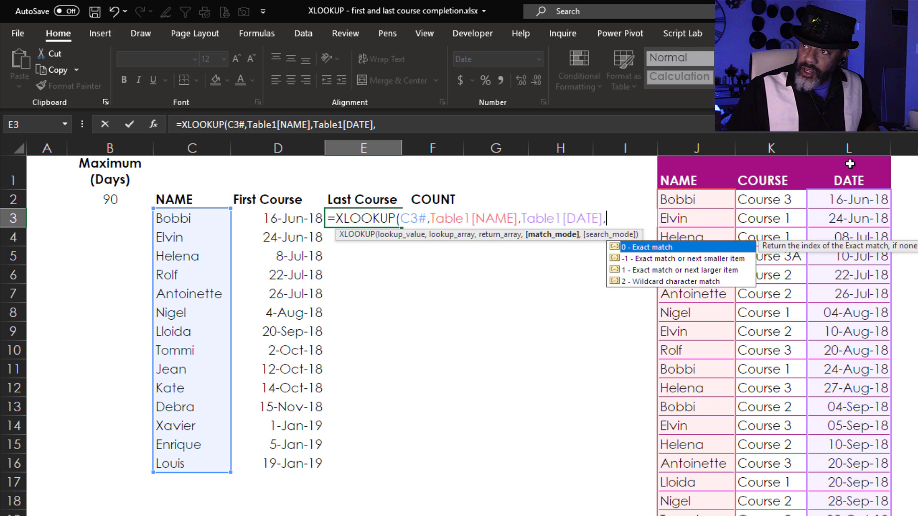
text(,)
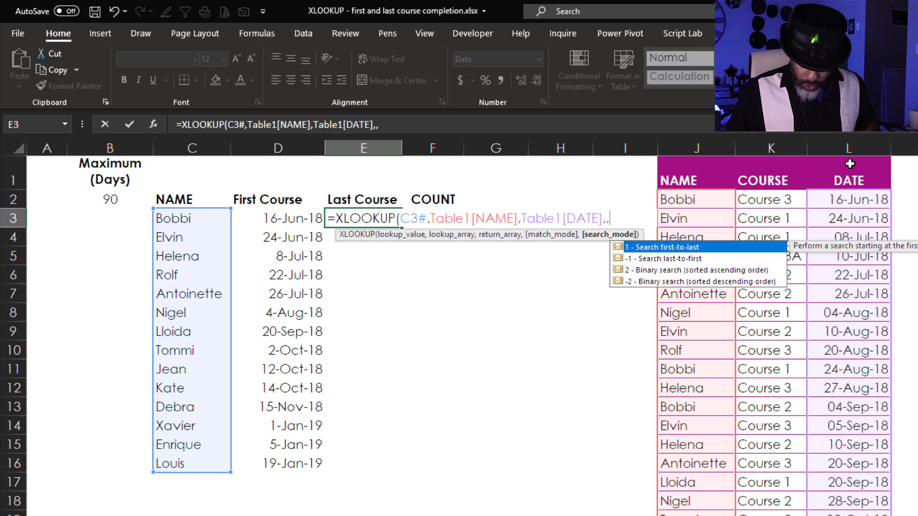
text(-1)
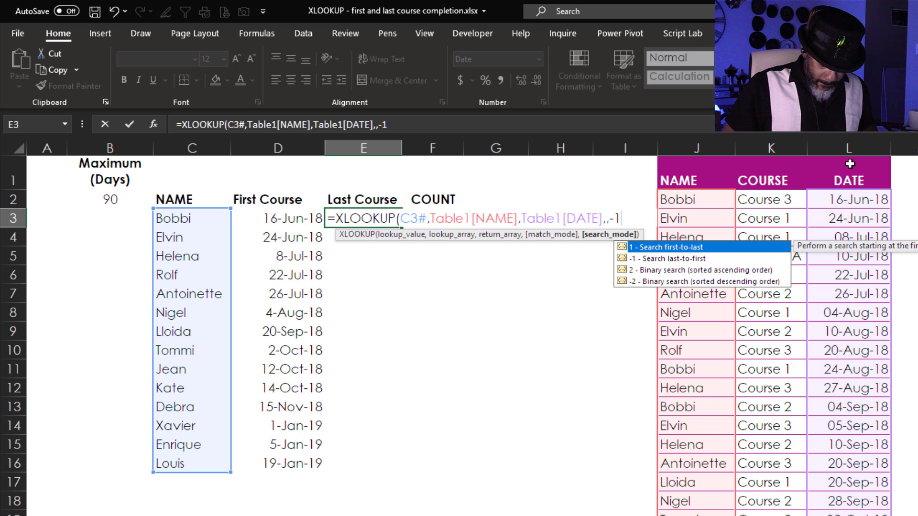
text())
key(Return)
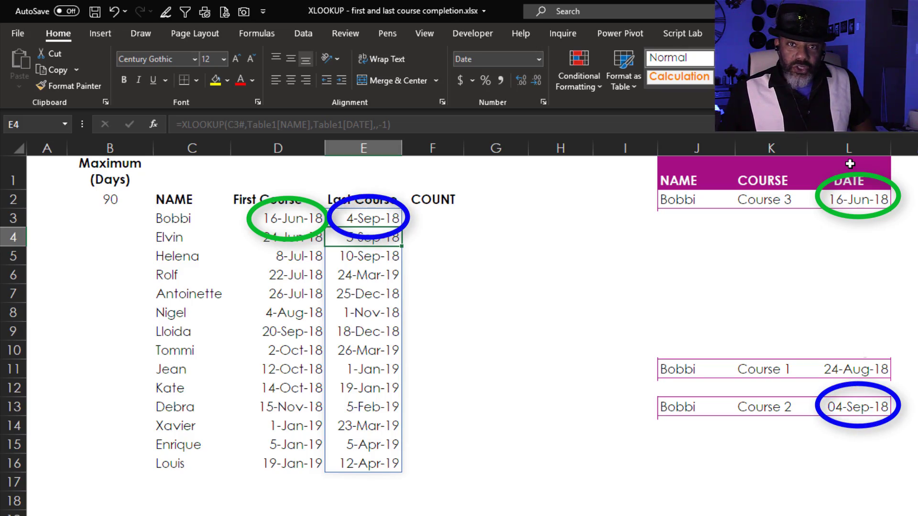
Step: Enter =E3-D3 in F3, giving Bobbi's 80 days between first and last course
click(435, 218)
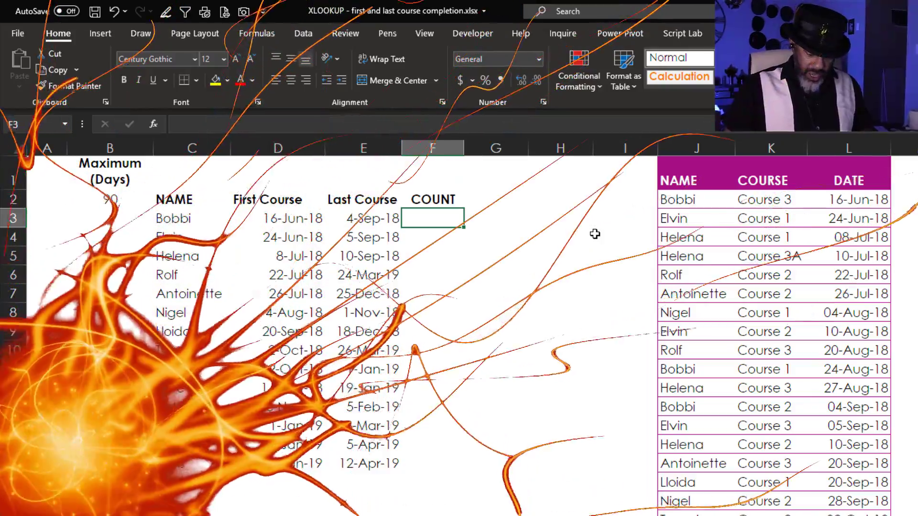
text(=)
click(362, 220)
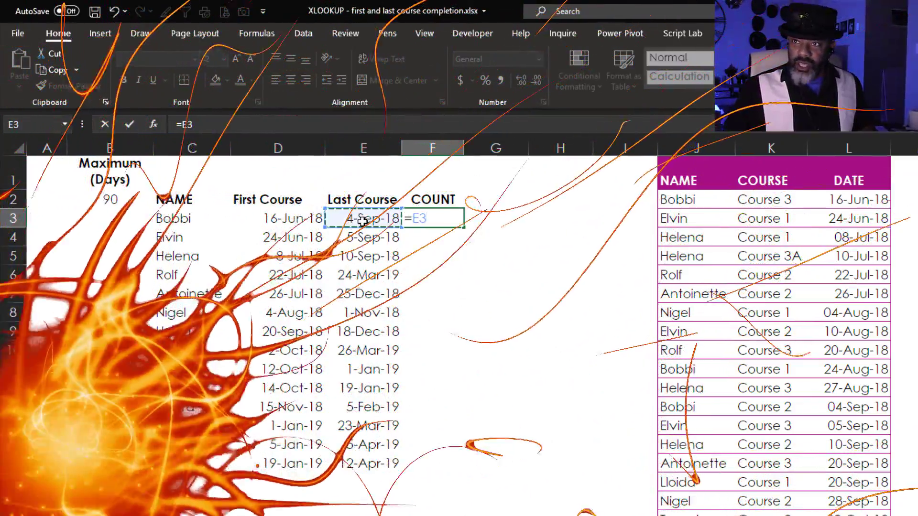
text(-)
click(292, 220)
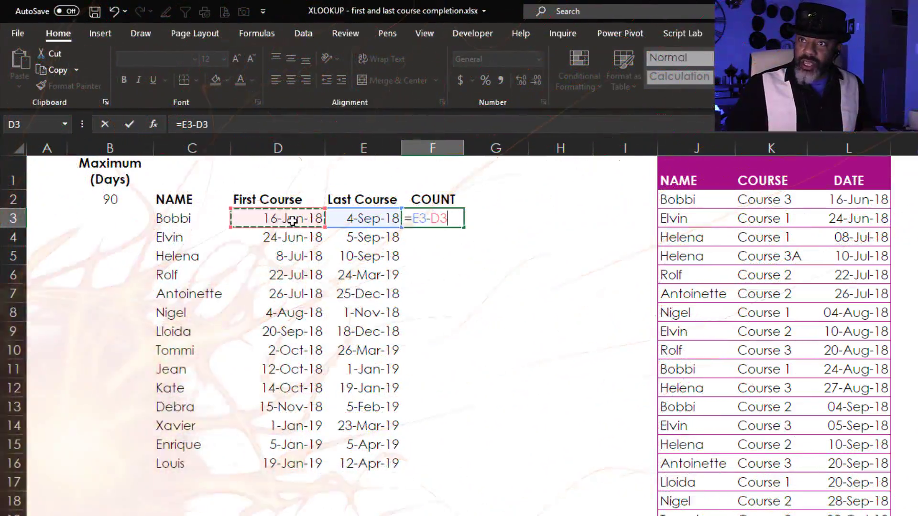
key(Return)
click(421, 220)
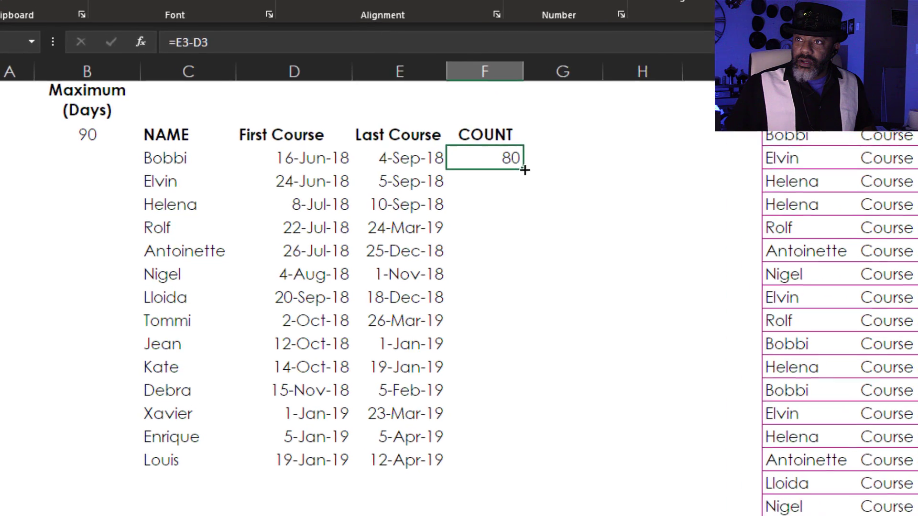
Step: Fill the =E3-D3 formula from F3 down to F16 for all 14 names
double_click(464, 227)
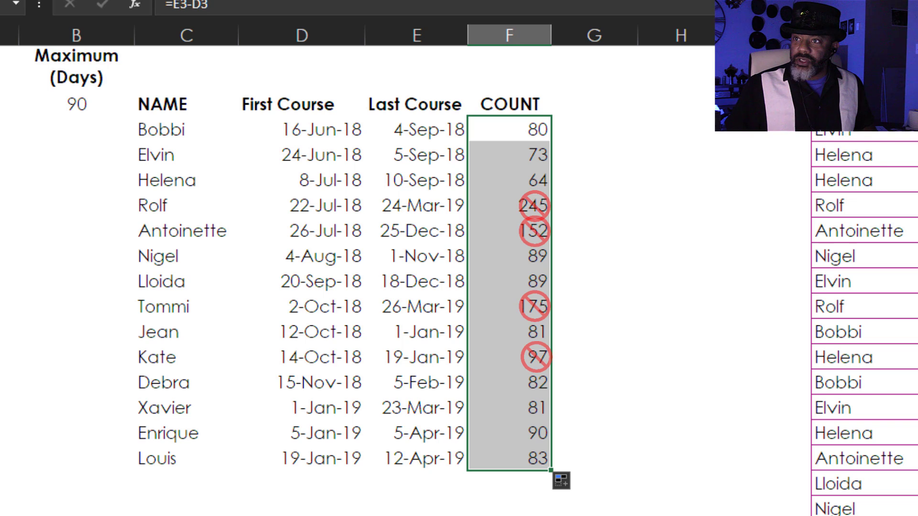